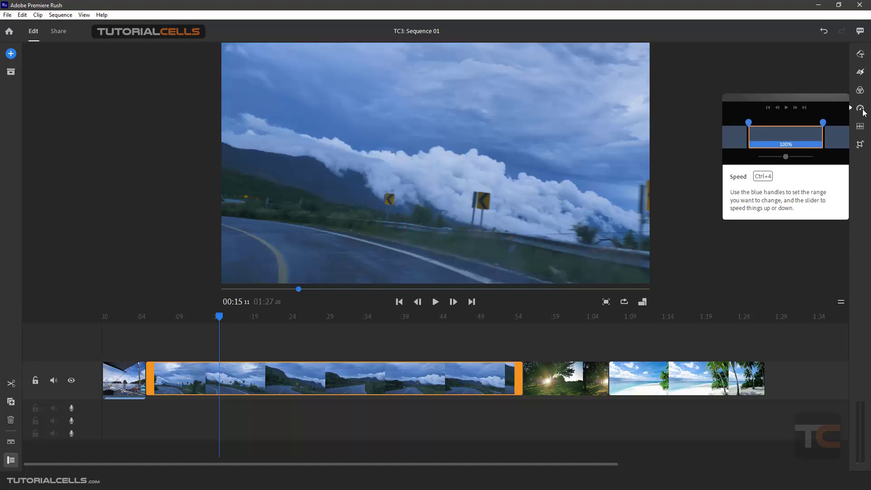
- Open the road clip's speed settings, try a shorter speed range, and restore the range to the entire clip
left_click(862, 110)
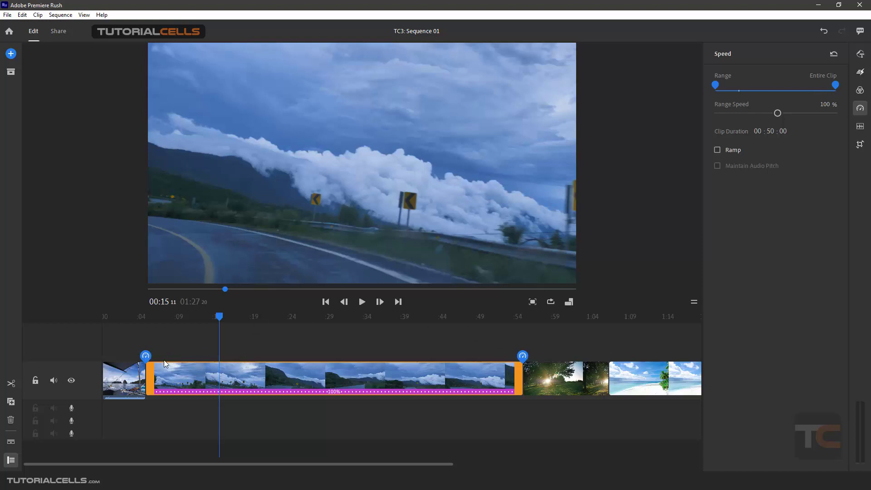
left_click_drag(145, 356, 186, 358)
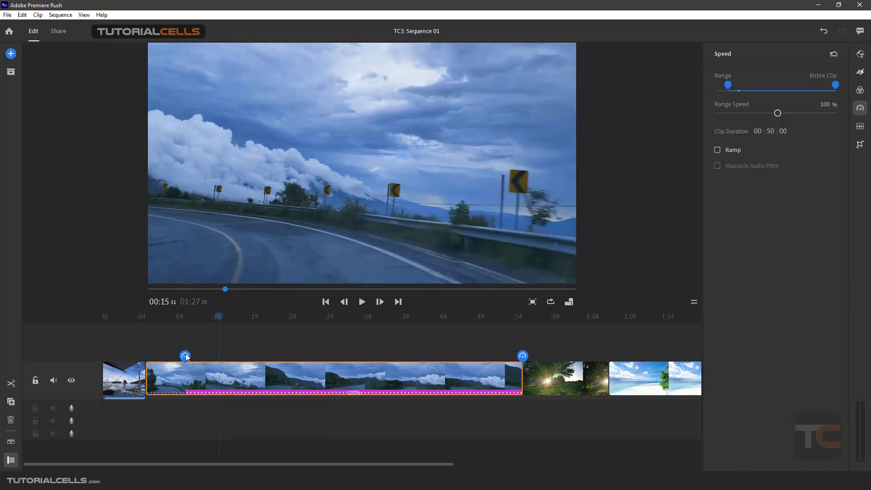
left_click_drag(522, 357, 301, 358)
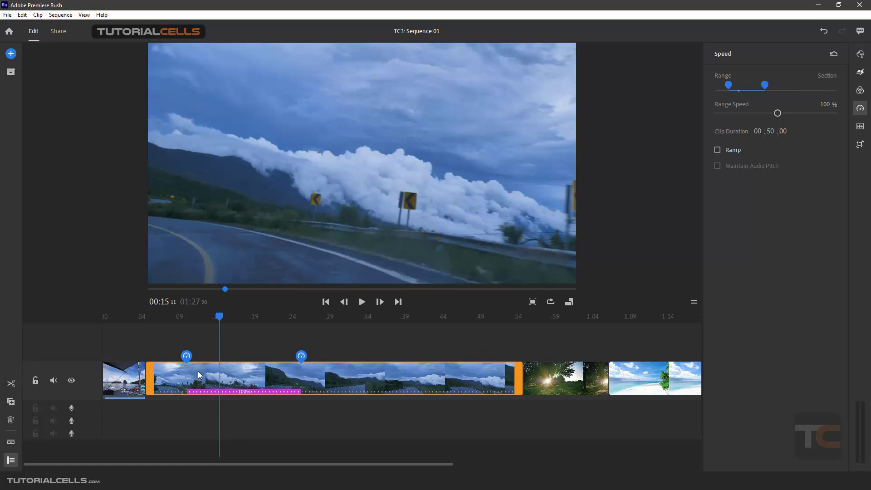
left_click_drag(187, 357, 137, 359)
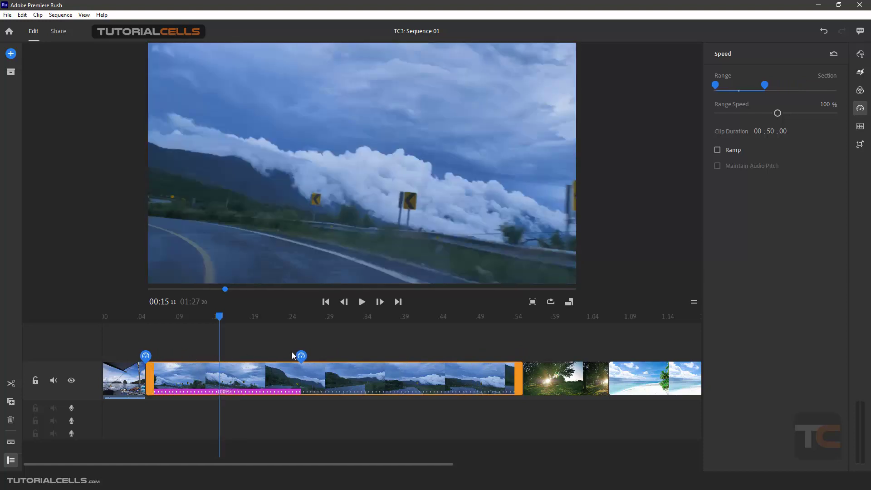
left_click_drag(302, 356, 544, 353)
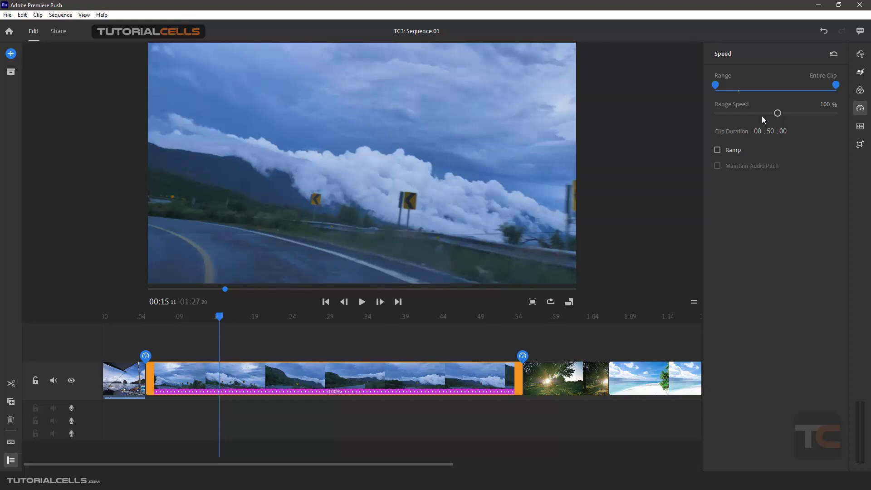
- Speed up the entire road clip to 280% and preview it from near its beginning
left_click_drag(777, 114, 803, 114)
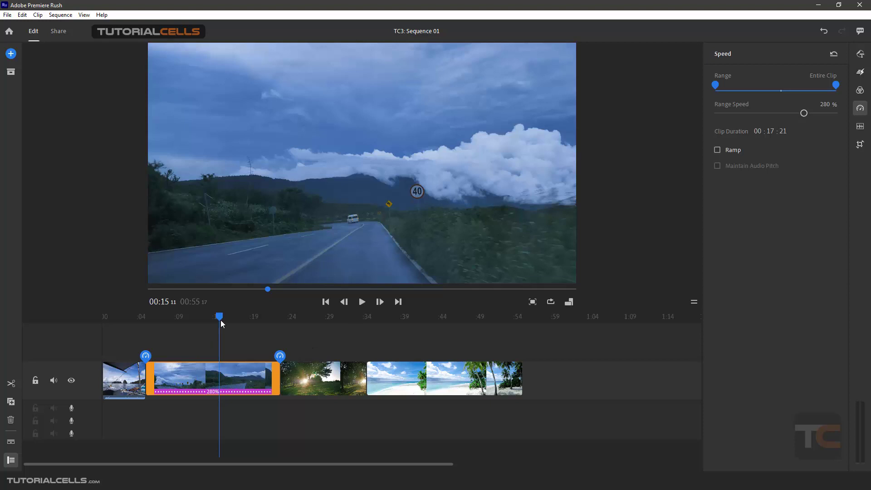
left_click_drag(220, 318, 149, 318)
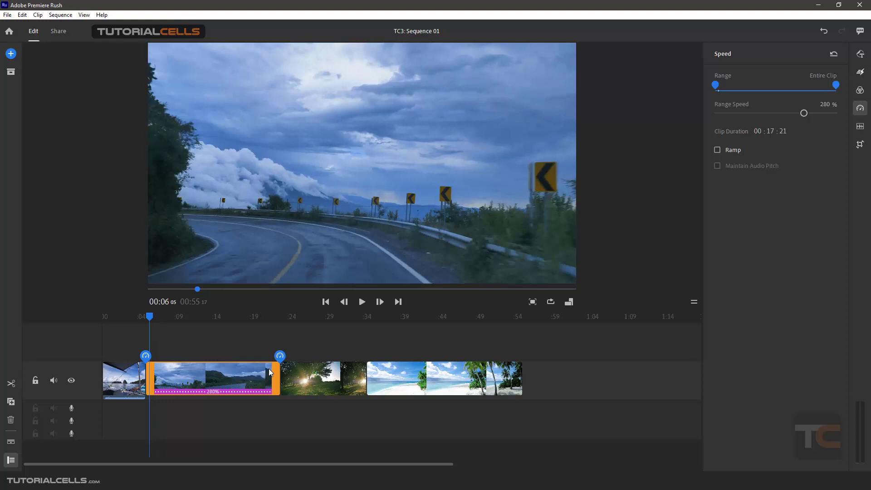
left_click(365, 308)
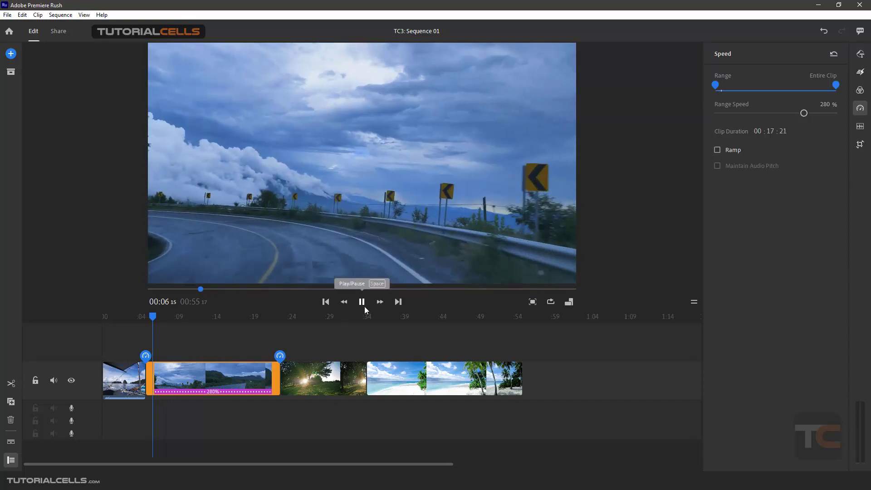
left_click(364, 307)
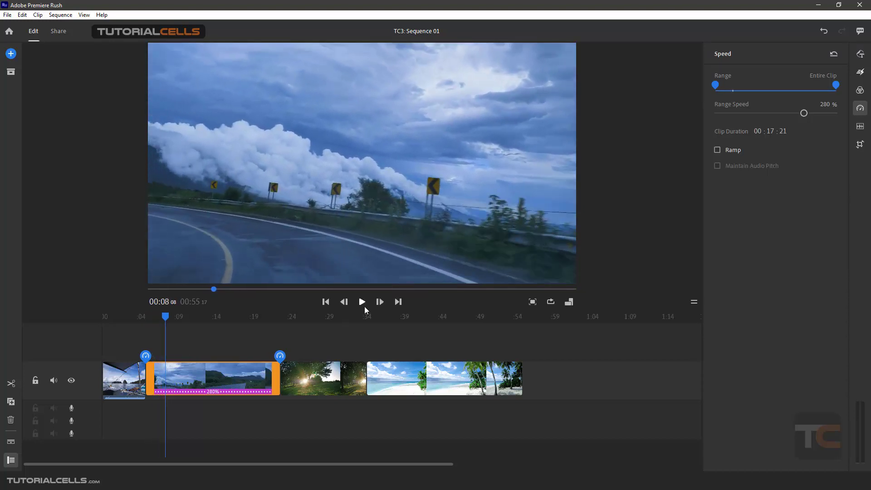
- Try slowing the entire road clip to 36%, and reset its range speed to 100%
left_click_drag(794, 114, 740, 116)
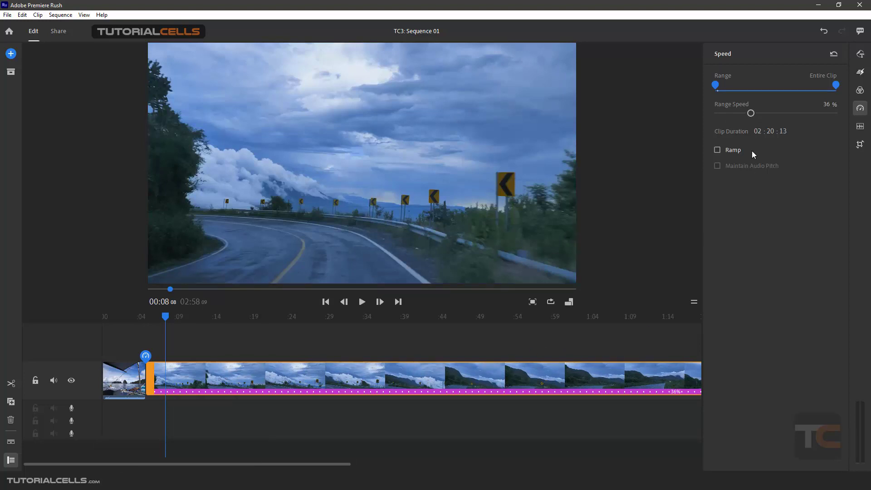
left_click(830, 105)
type("100")
key("Return")
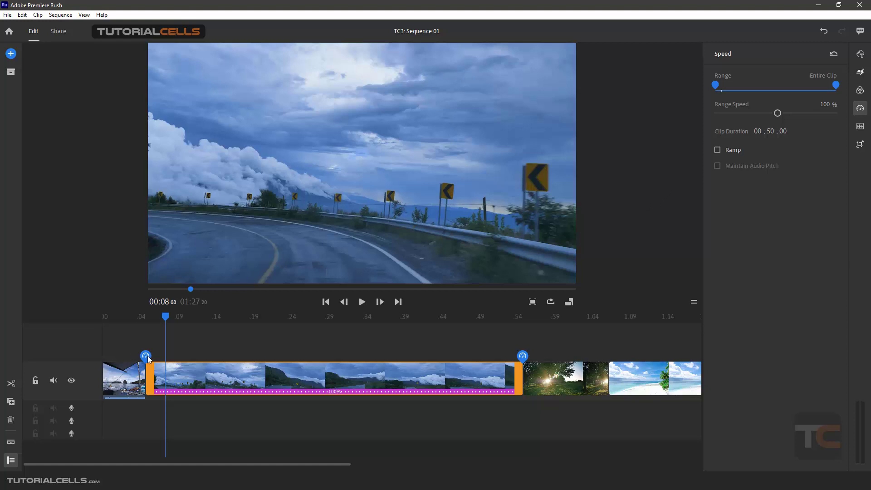
- Limit the road clip's speed range to about 14–22 seconds on the timeline, slow that section to 26%, and preview it
left_click_drag(147, 356, 209, 355)
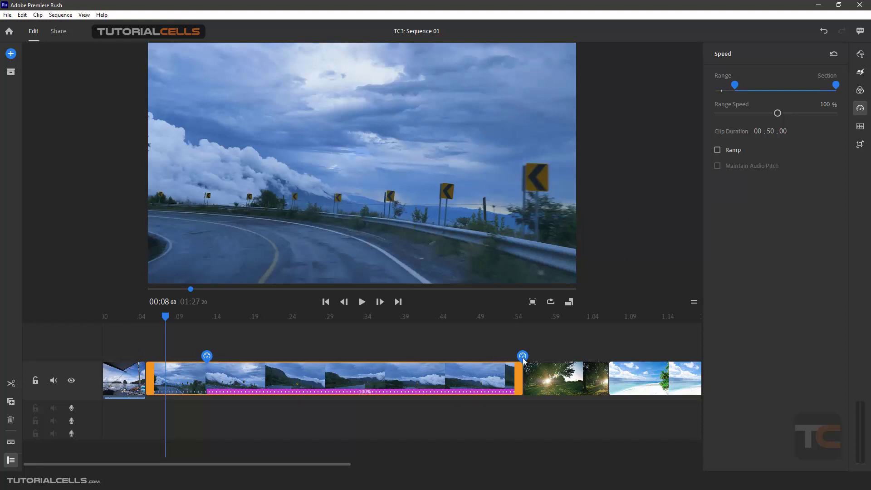
left_click_drag(524, 356, 268, 349)
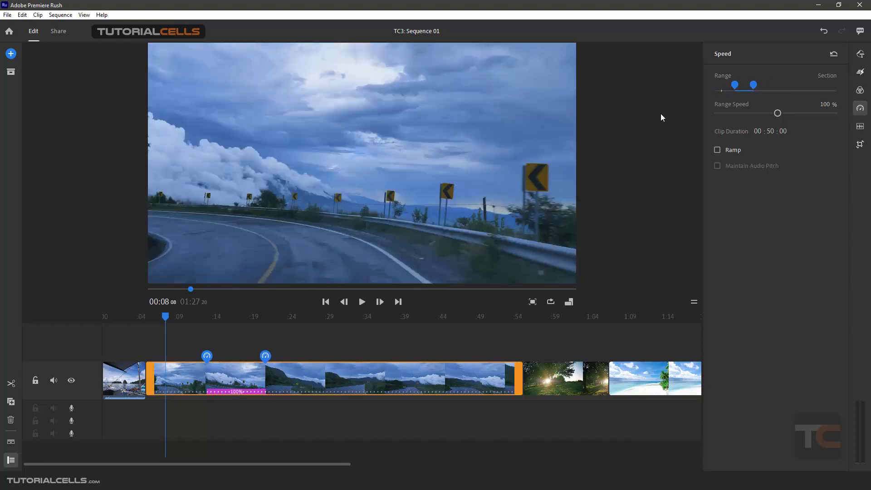
left_click_drag(736, 87, 755, 87)
left_click_drag(778, 115, 741, 111)
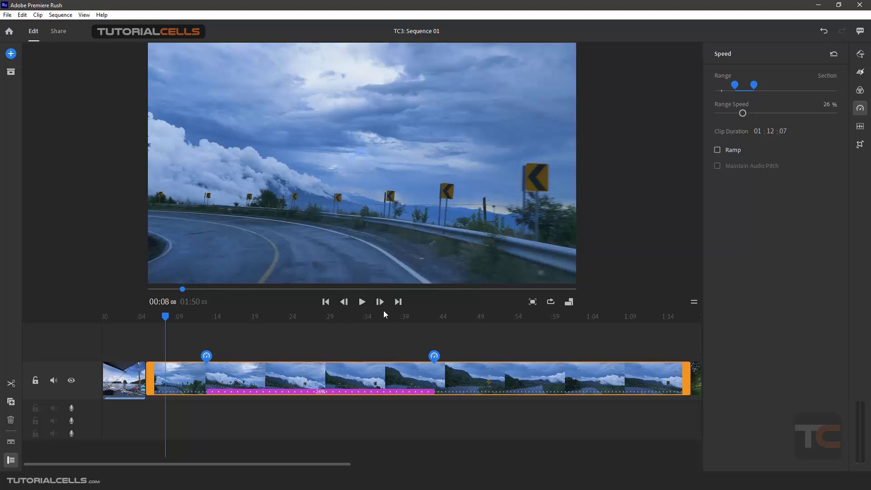
left_click(363, 301)
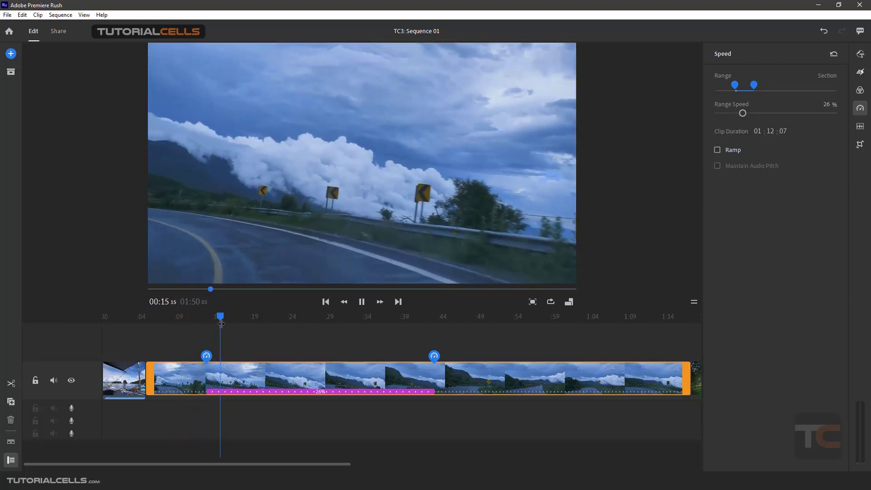
- Shorten the road clip's speed range from its end, set the section's speed to 220%, and preview it
left_click_drag(434, 356, 377, 356)
left_click_drag(743, 114, 798, 113)
left_click_drag(233, 317, 195, 320)
left_click(362, 301)
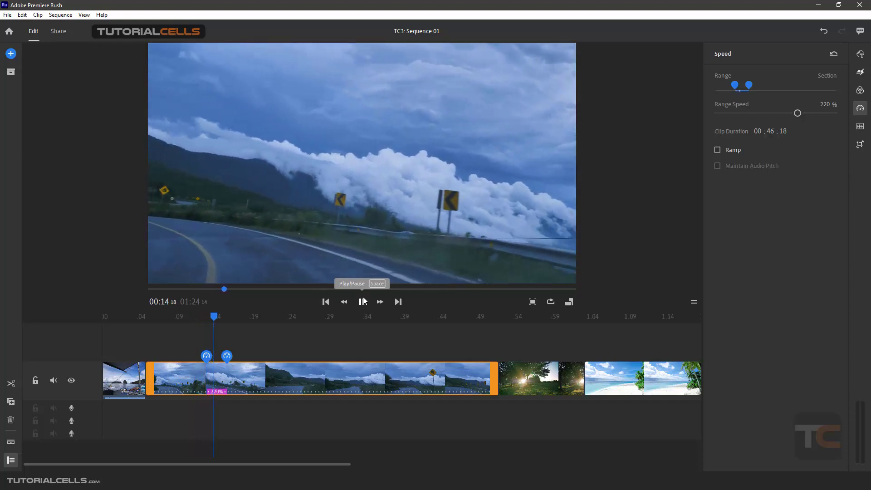
left_click(363, 301)
- Enable Ramp on the road clip's sped-up section and preview the transition from just before it
left_click_drag(217, 317, 198, 317)
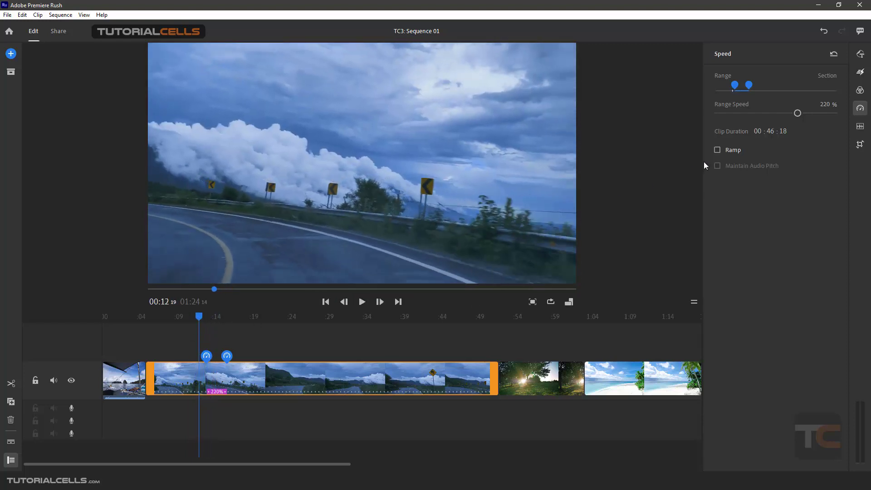
left_click(718, 151)
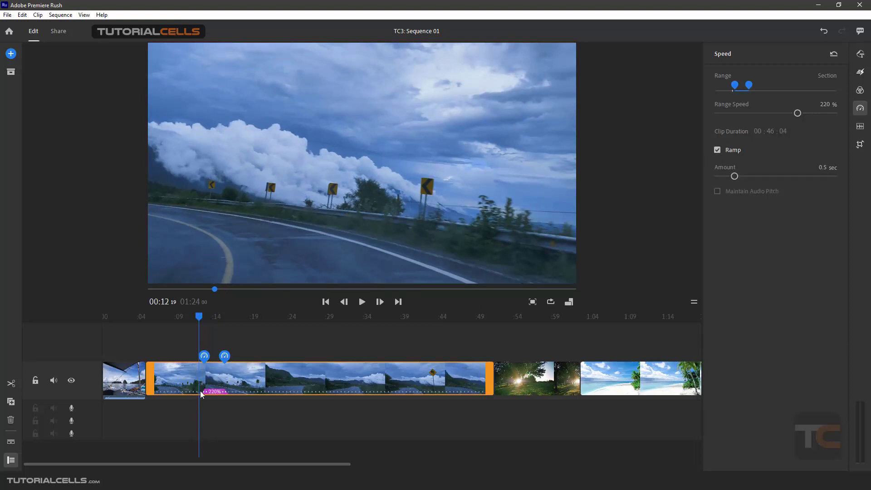
left_click_drag(201, 322, 193, 317)
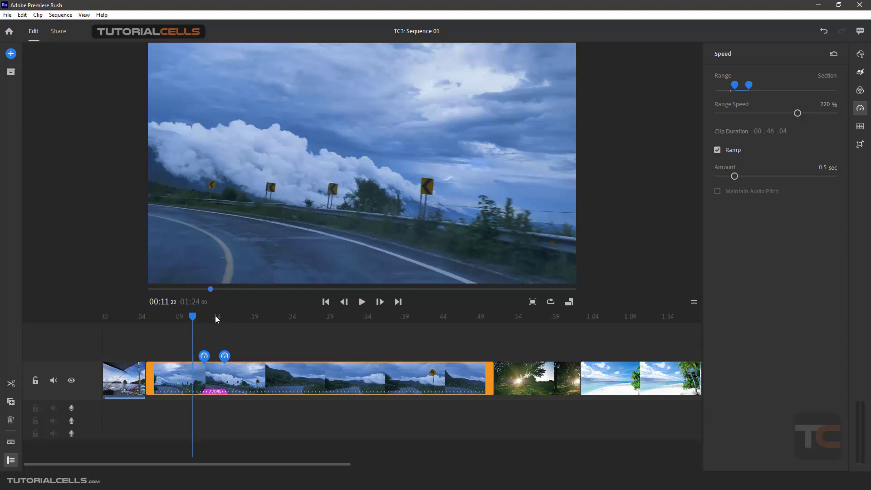
left_click(363, 303)
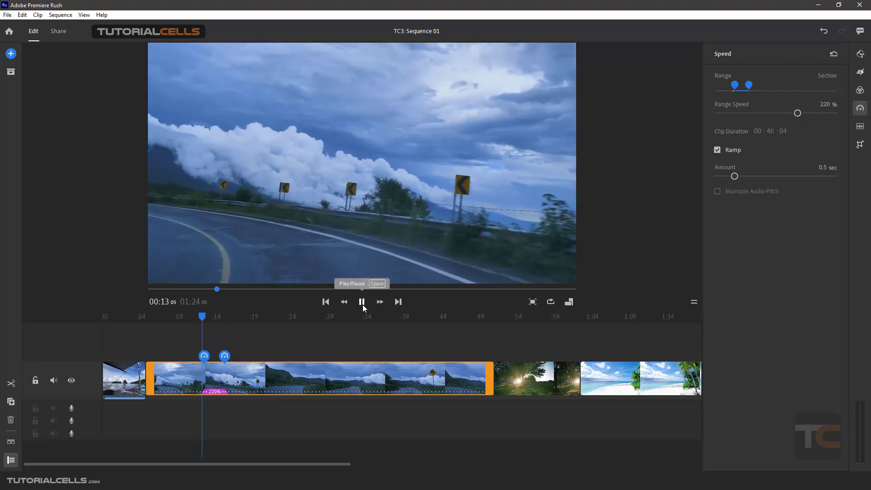
left_click(362, 302)
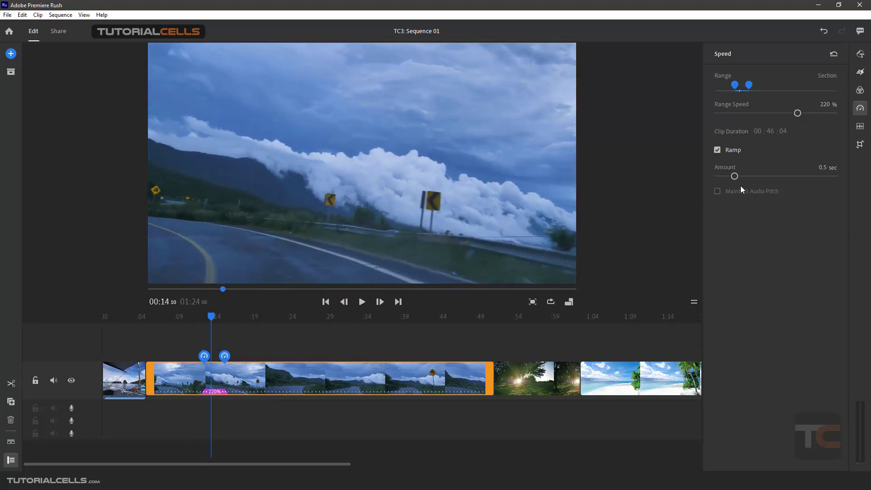
- Set the road clip's ramp amount to 1.5 sec and preview the smoother speed transition
left_click_drag(738, 176, 775, 176)
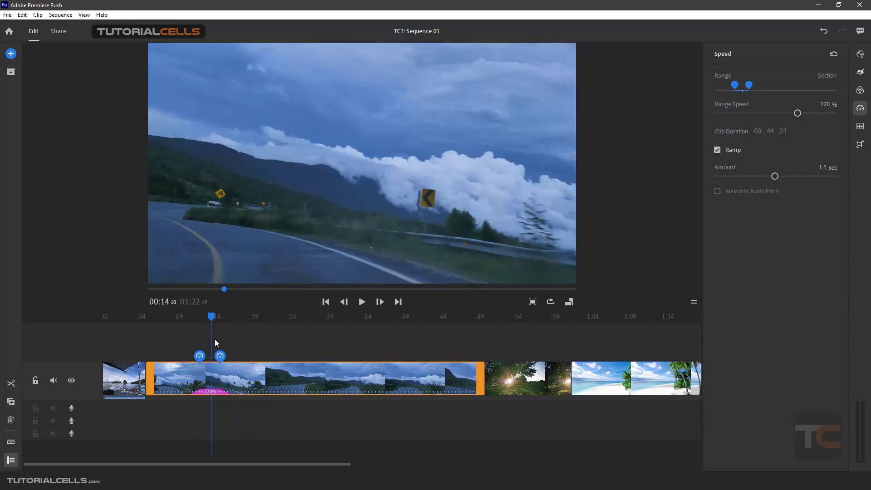
left_click_drag(203, 315, 176, 318)
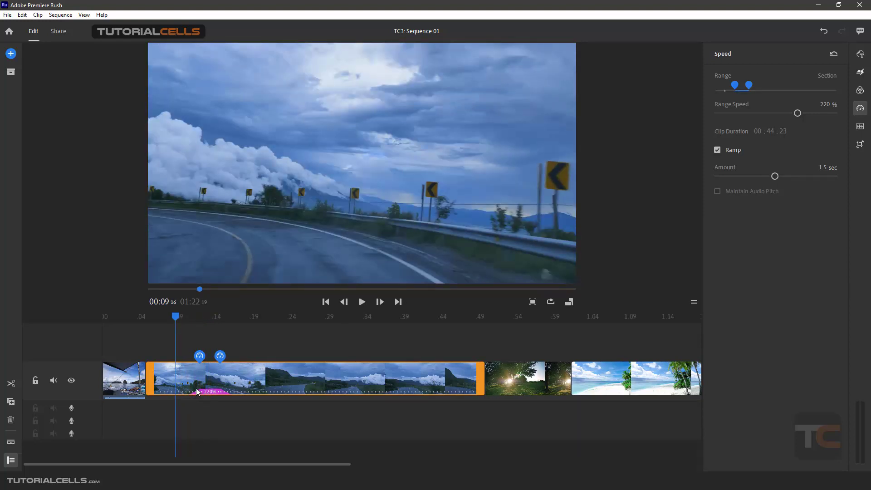
left_click(358, 305)
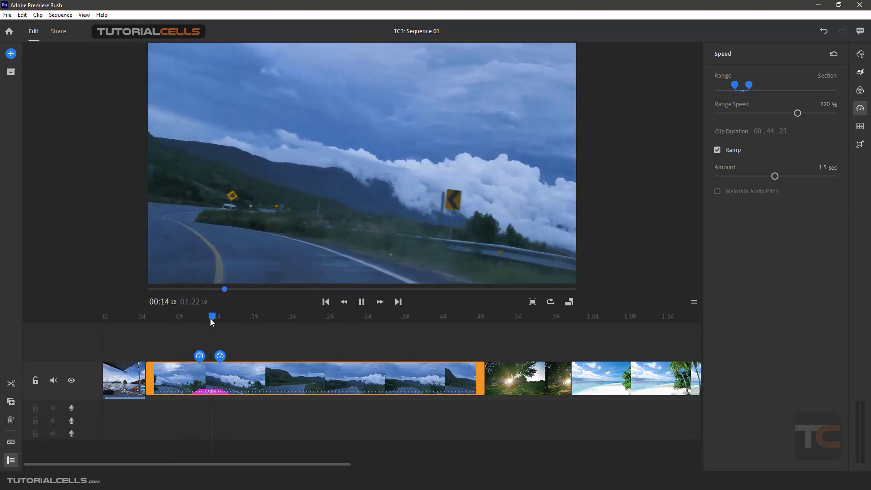
left_click(215, 318)
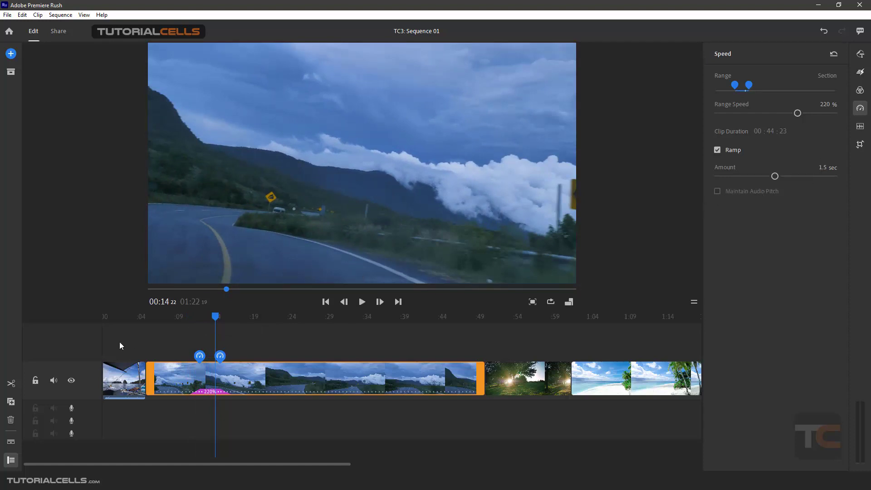
- Select the boat clip and play it from the start of the sequence at its original speed
left_click(133, 377)
left_click_drag(129, 317, 99, 319)
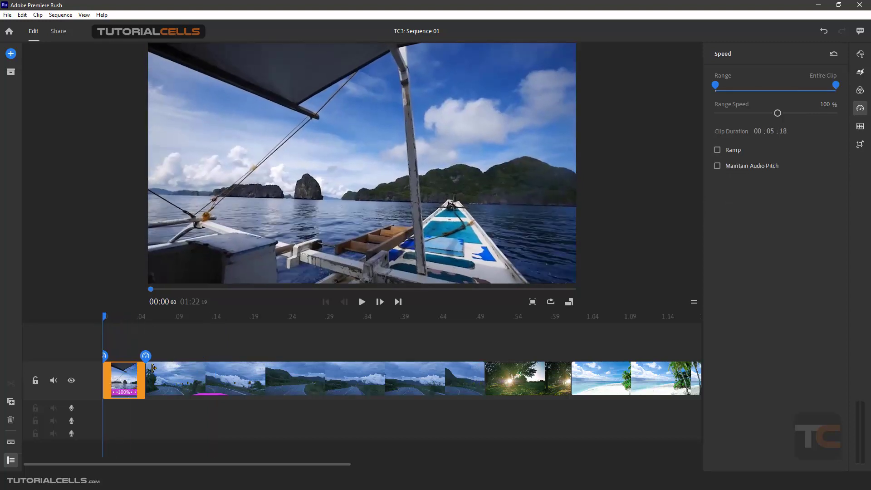
left_click(364, 303)
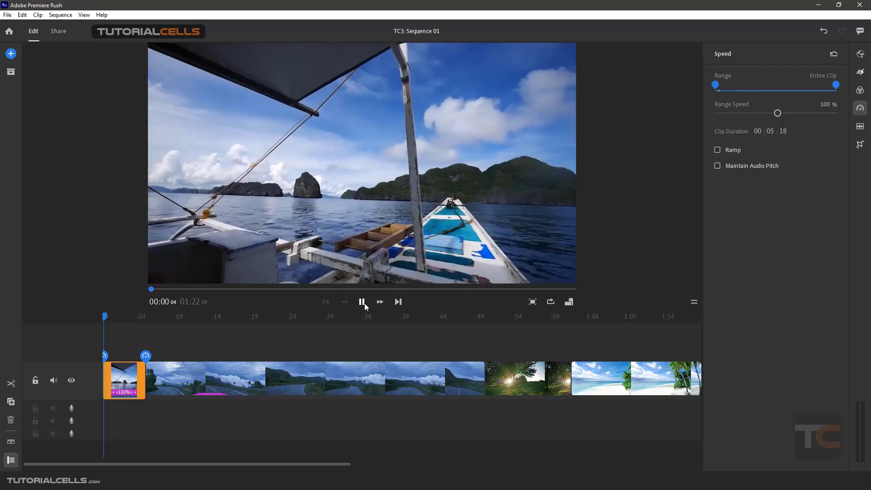
left_click(362, 302)
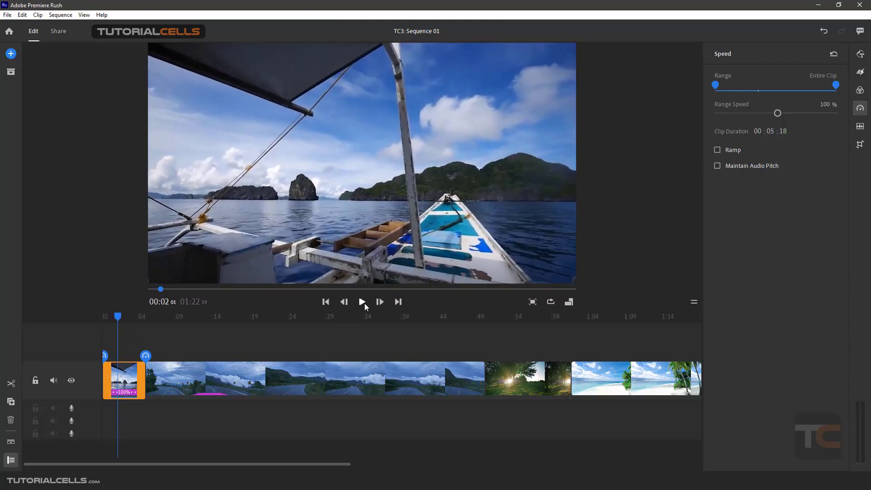
- Set the entire boat clip's range speed to 330% and play it from near the start
left_click_drag(121, 315, 108, 319)
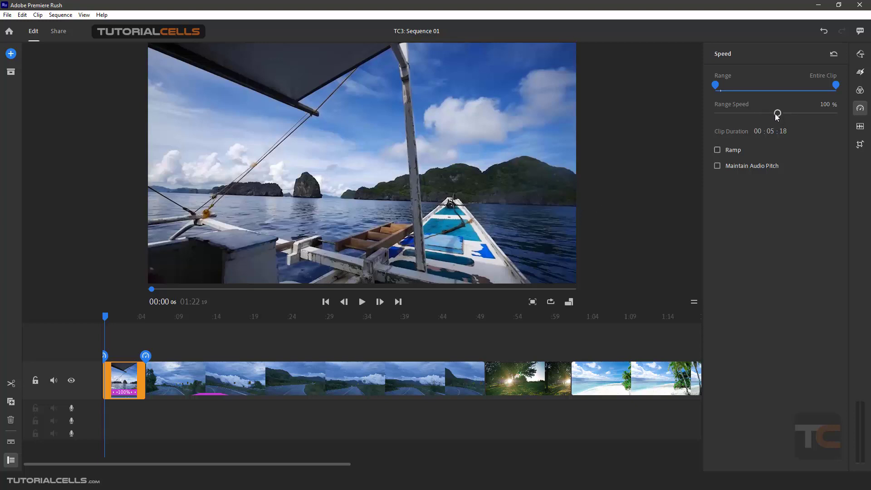
left_click_drag(778, 114, 808, 113)
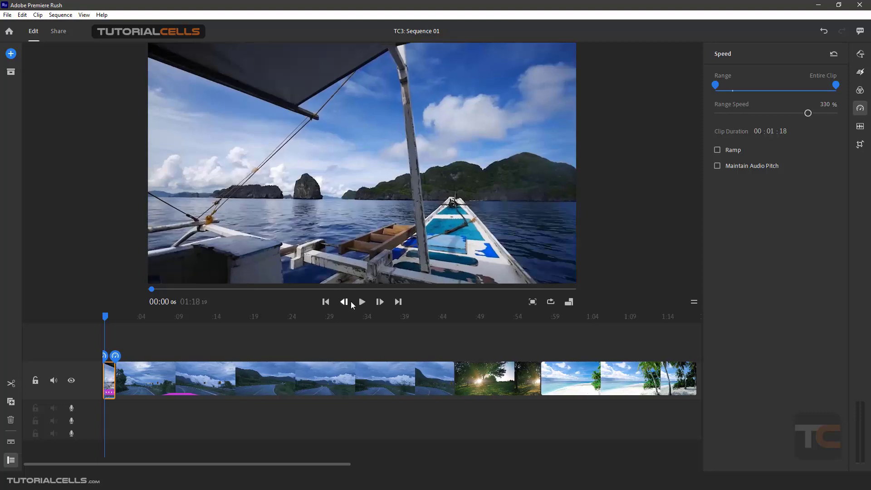
left_click(362, 303)
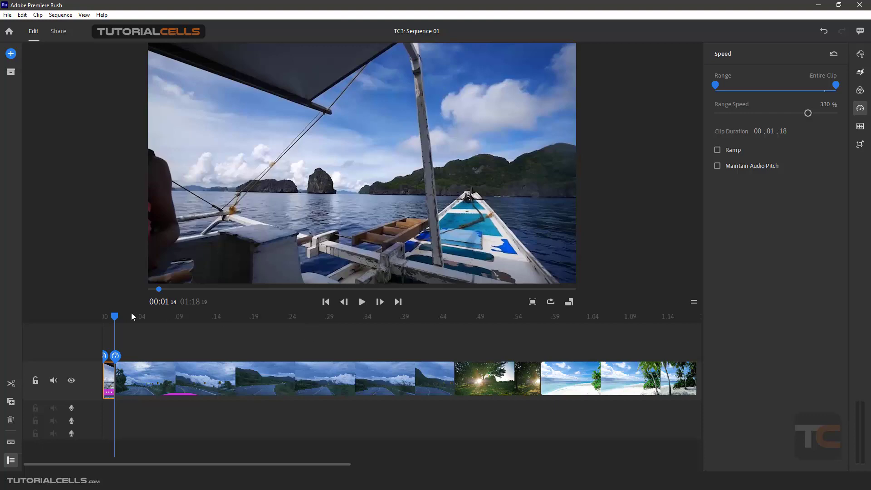
- Set the entire boat clip's range speed to 285% and preview it from the start of the sequence
left_click_drag(116, 317, 105, 317)
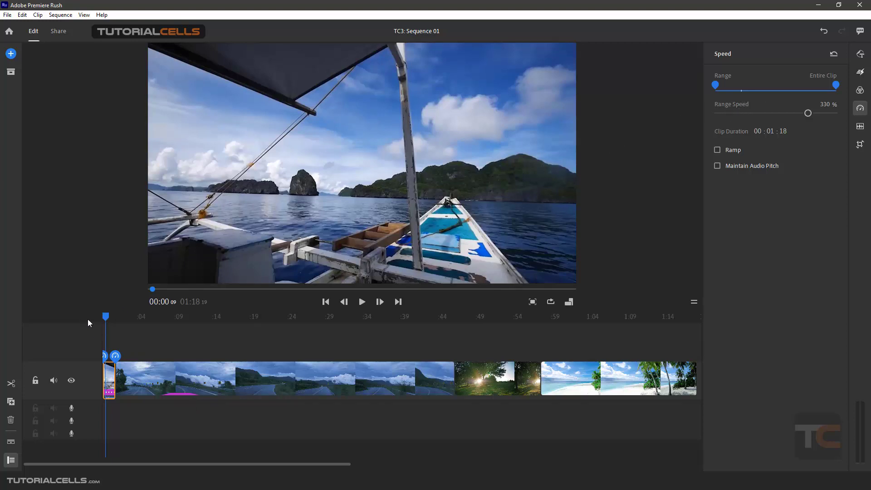
left_click_drag(105, 317, 103, 317)
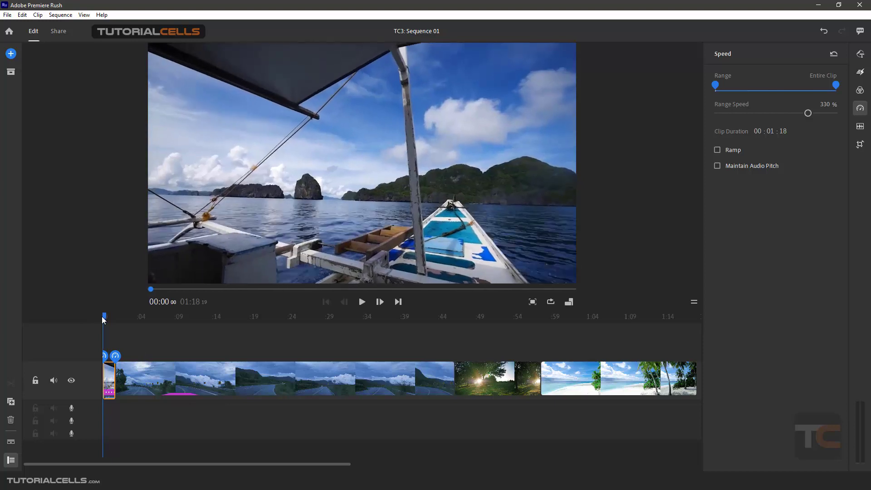
left_click_drag(808, 113, 803, 113)
left_click(362, 302)
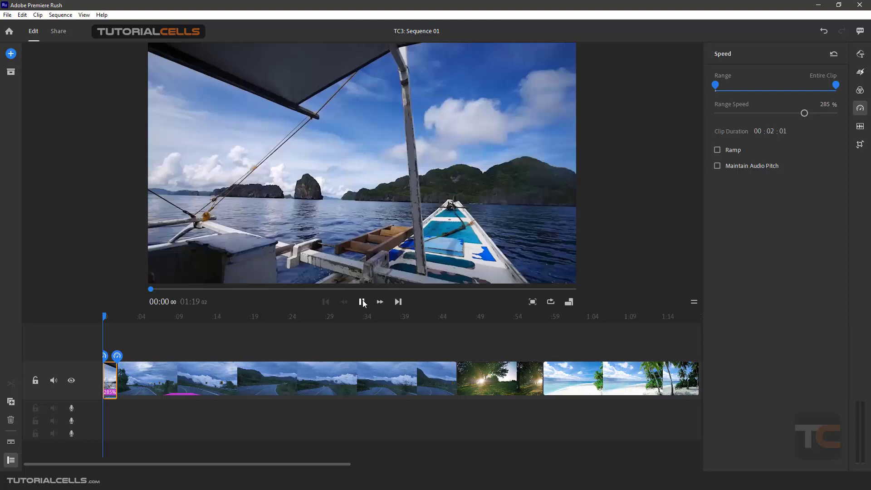
left_click(362, 302)
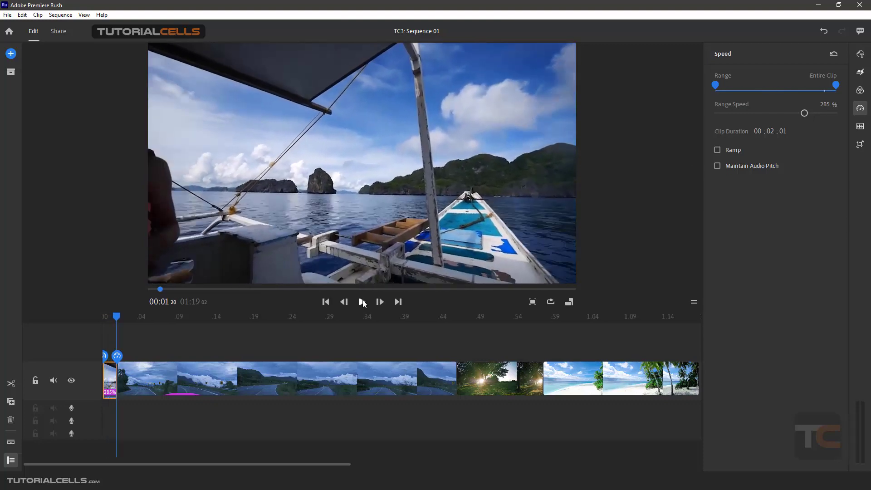
- Enable Maintain Audio Pitch for the boat clip and play it from the start of the sequence
left_click(717, 167)
left_click_drag(116, 317, 104, 318)
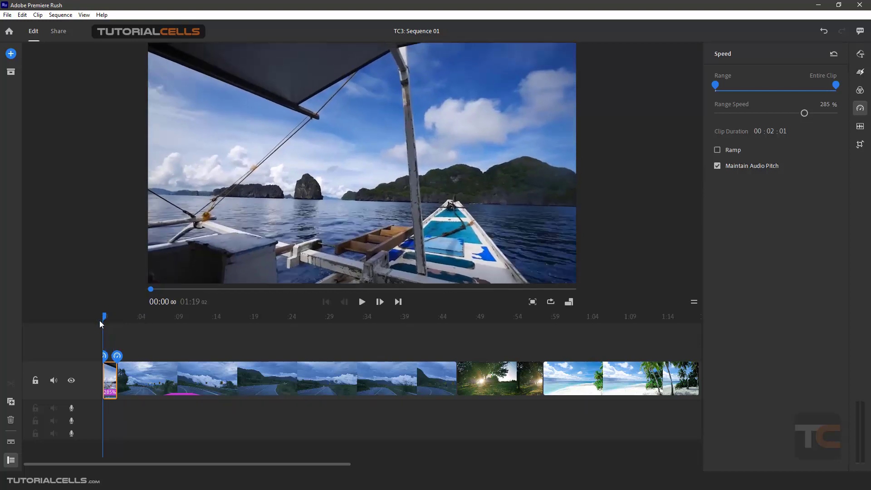
left_click(361, 301)
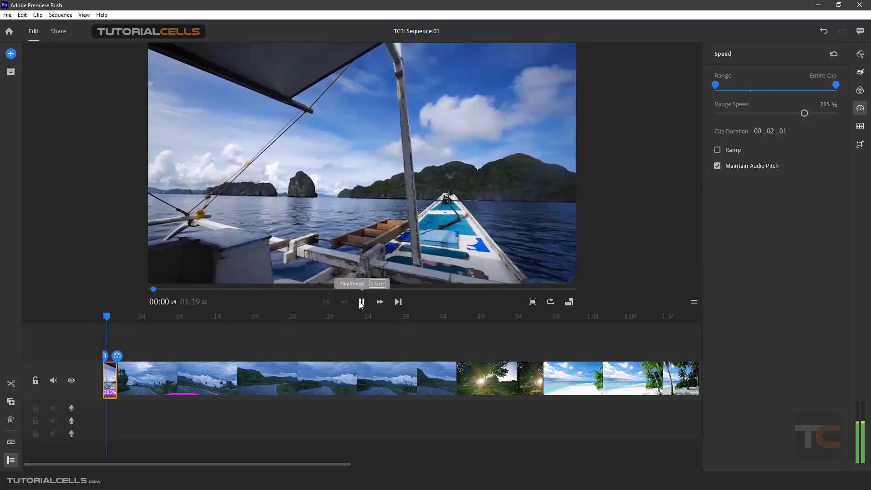
left_click(361, 302)
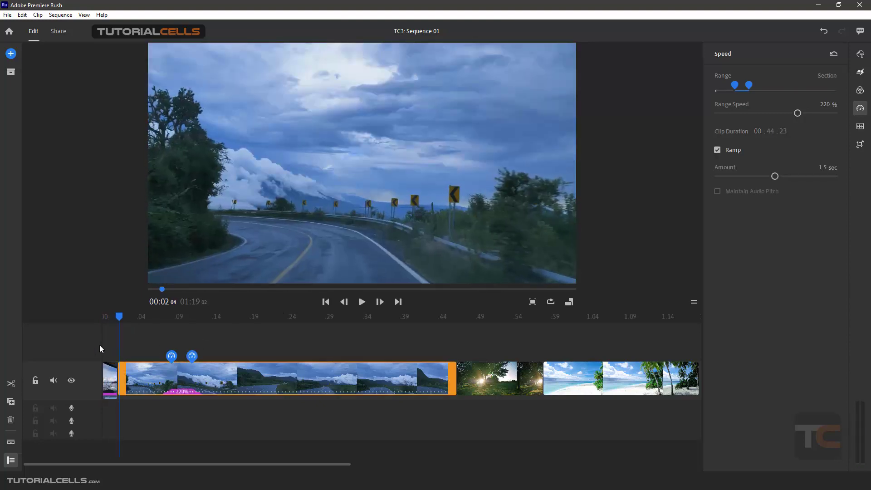
- Reselect the boat clip and replay it from near its start to check the audio with pitch maintained
left_click_drag(118, 316, 106, 320)
left_click(110, 376)
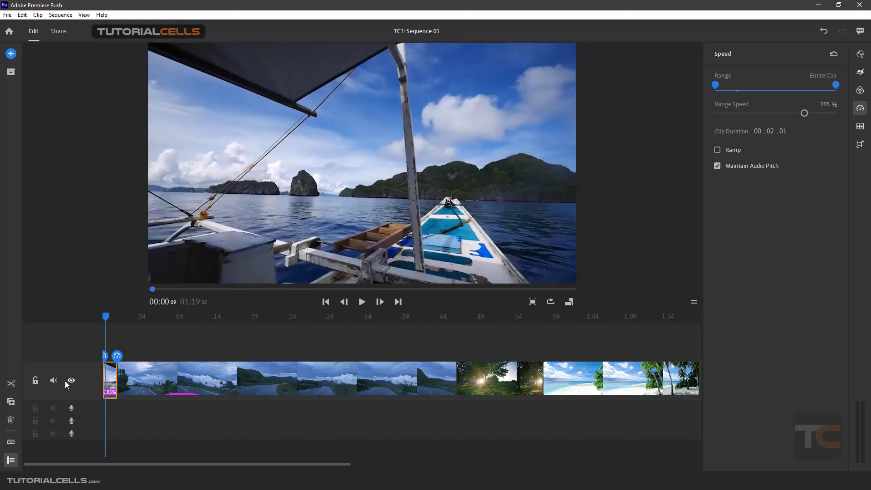
left_click(108, 320)
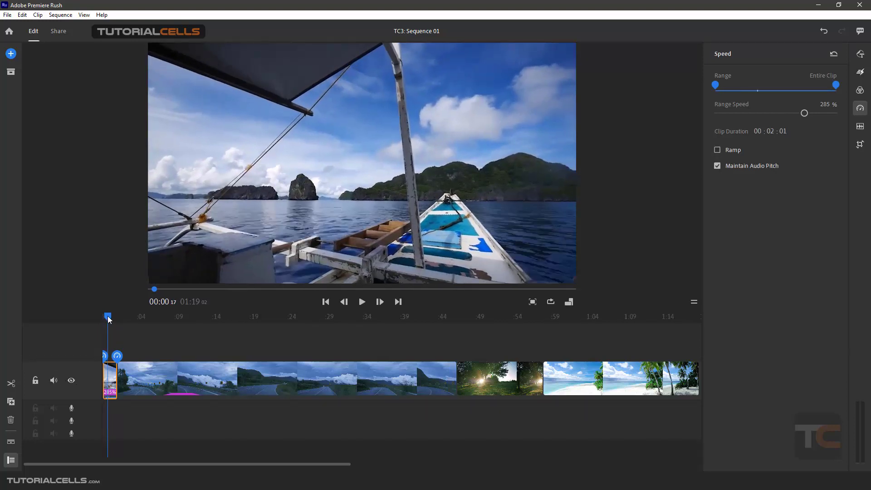
left_click_drag(109, 321, 108, 322)
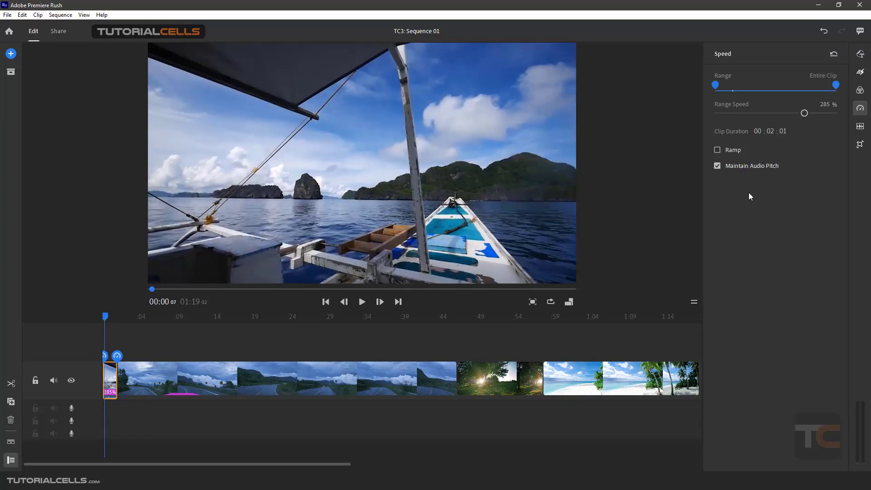
left_click(362, 303)
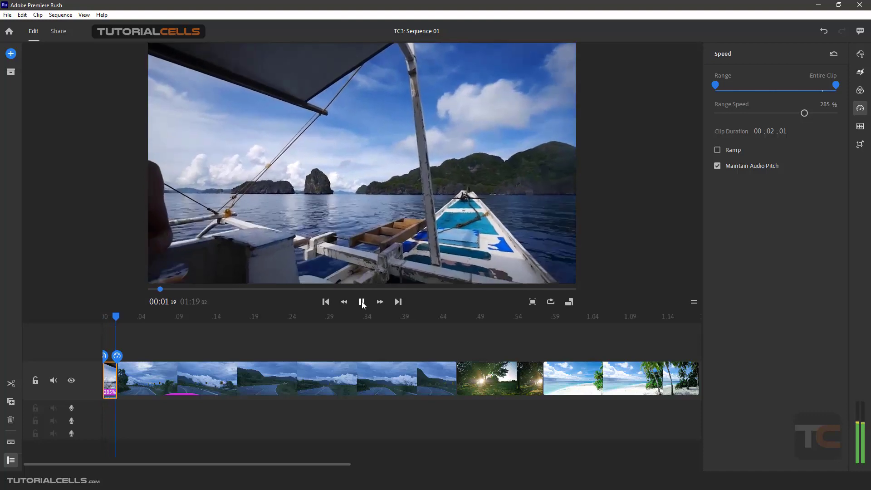
left_click(362, 302)
- Reselect the boat clip, set its range speed to 100%, and close the speed settings
left_click_drag(121, 317, 141, 317)
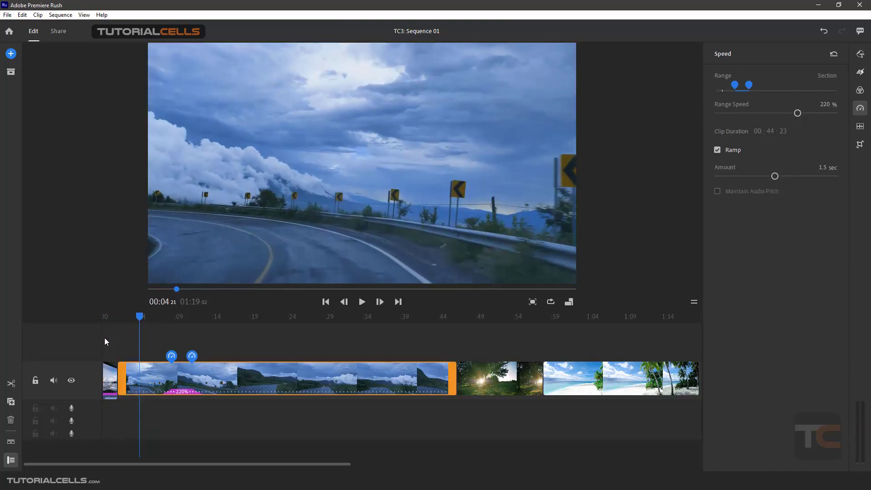
left_click(113, 371)
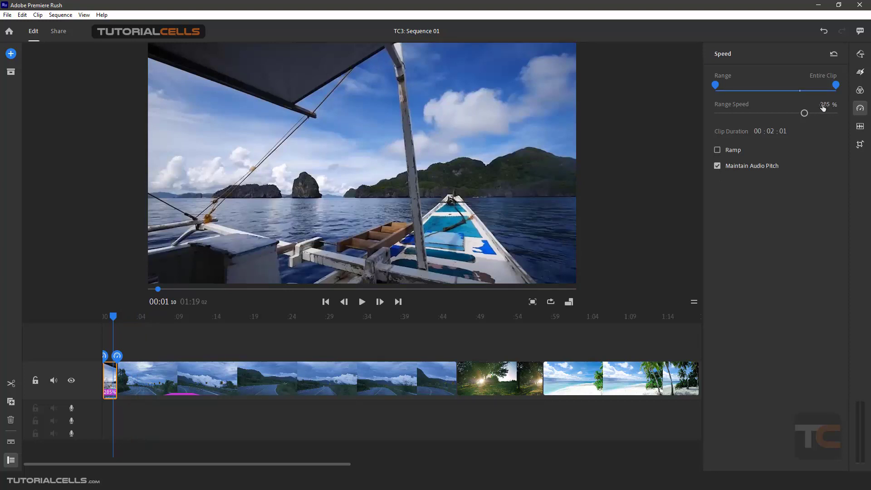
left_click(824, 106)
type("100")
key("Return")
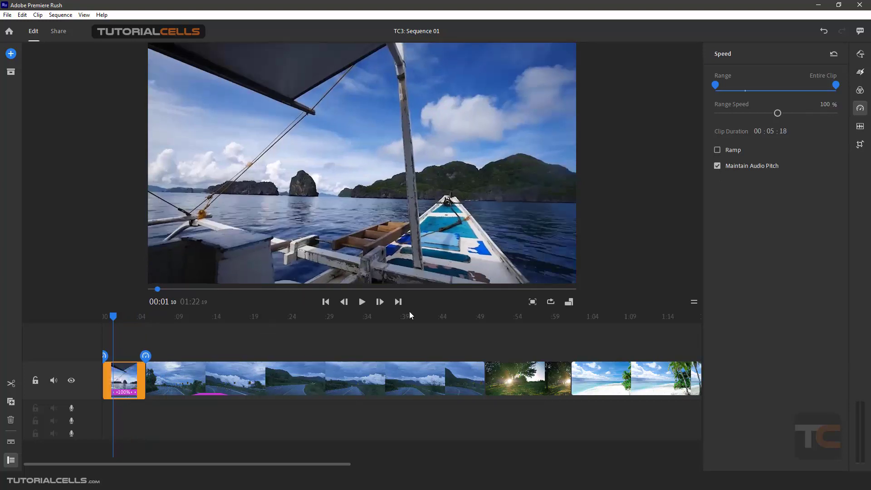
left_click(861, 111)
- Open the road clip's speed settings and extend its speed range from a section to the entire clip
left_click(291, 377)
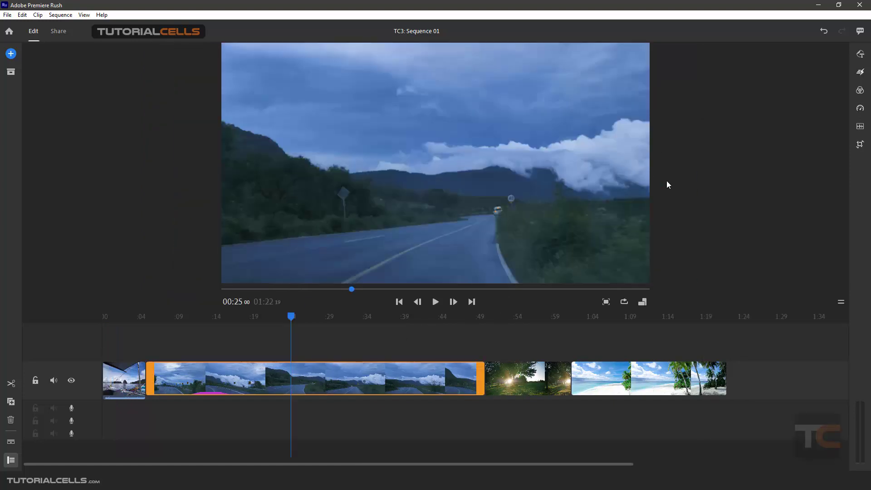
left_click(861, 108)
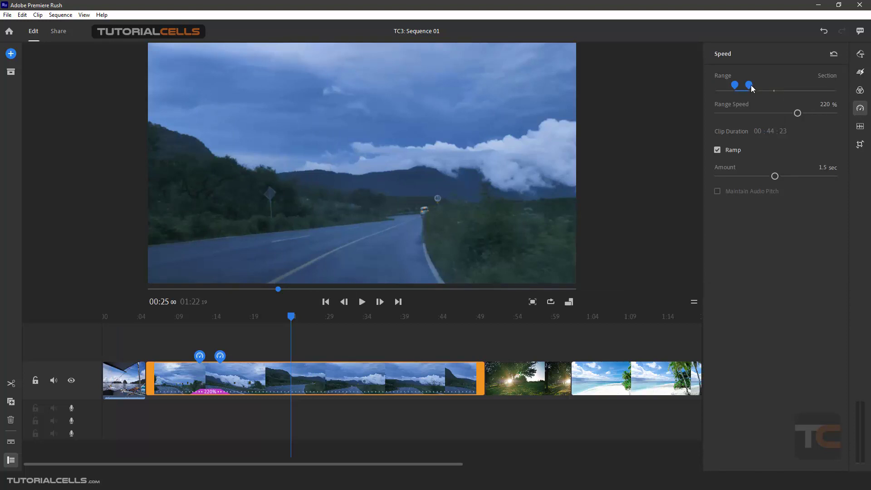
left_click_drag(751, 85, 836, 85)
left_click_drag(735, 85, 702, 82)
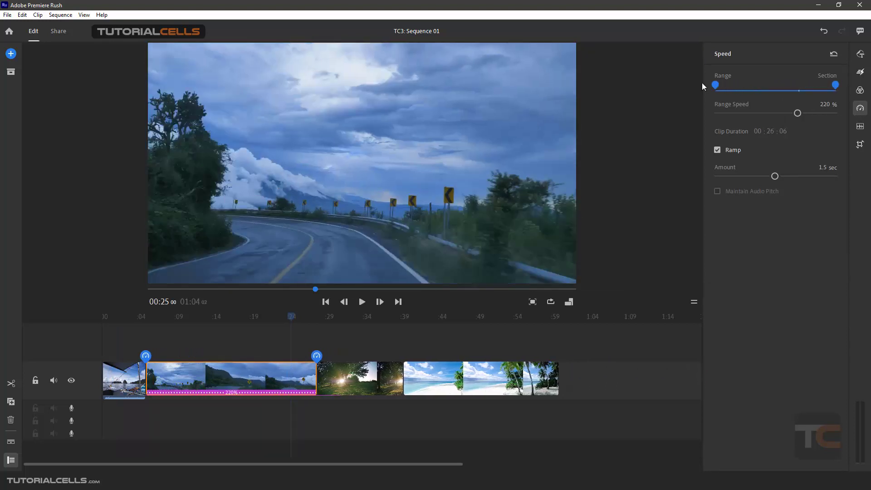
- Set the road clip's range speed to 100%, turn off Ramp, and close the speed settings
left_click(825, 106)
type("100")
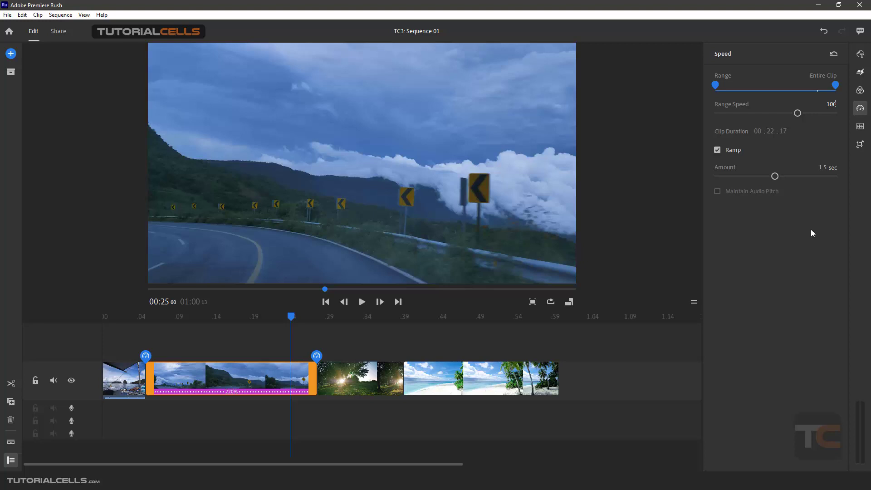
key("Return")
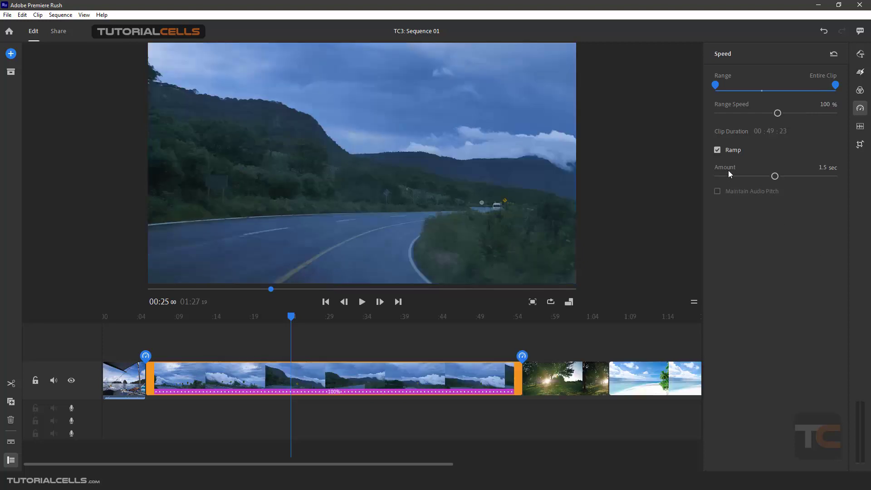
left_click(719, 150)
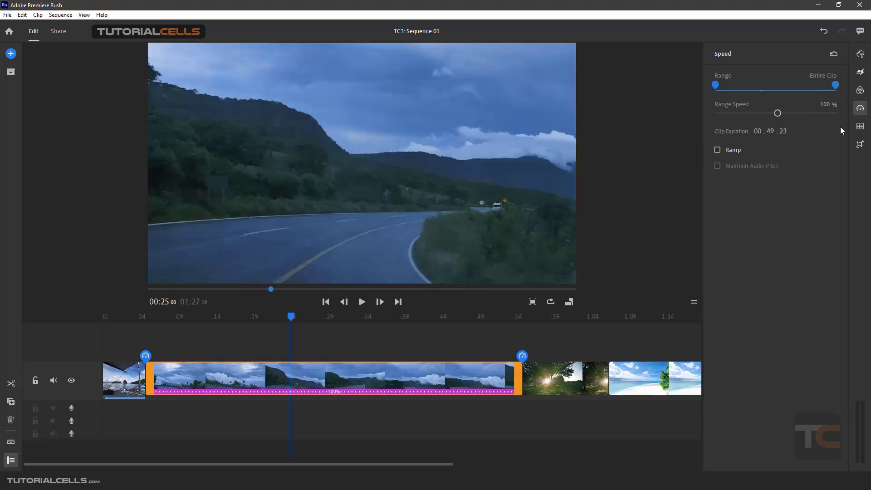
left_click(860, 108)
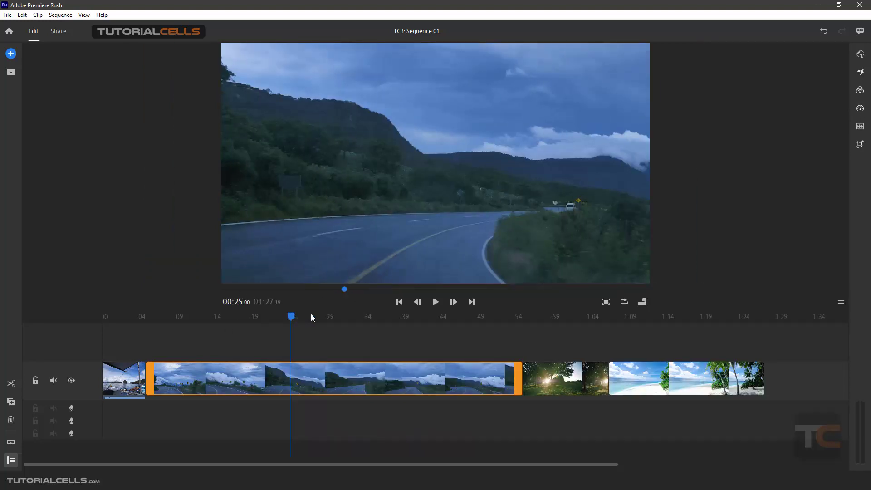
- Preview the road clip briefly from about 30 seconds into the sequence
left_click_drag(296, 325, 335, 316)
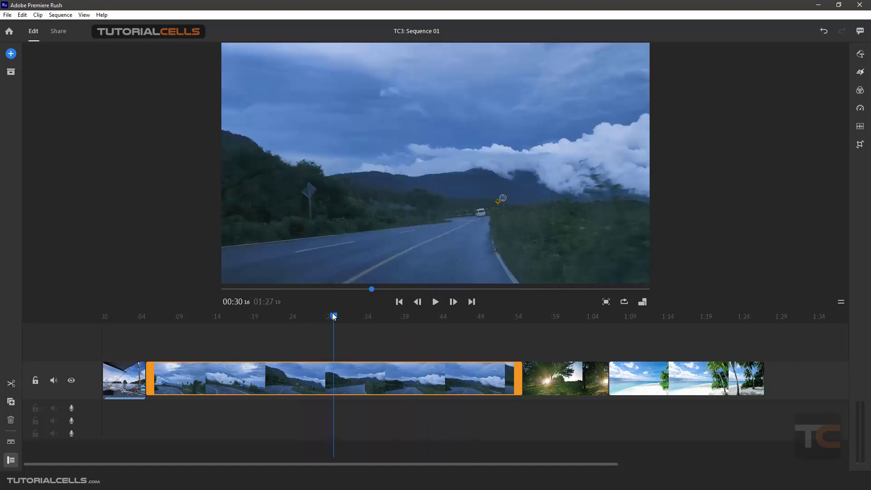
key("space")
key("space")
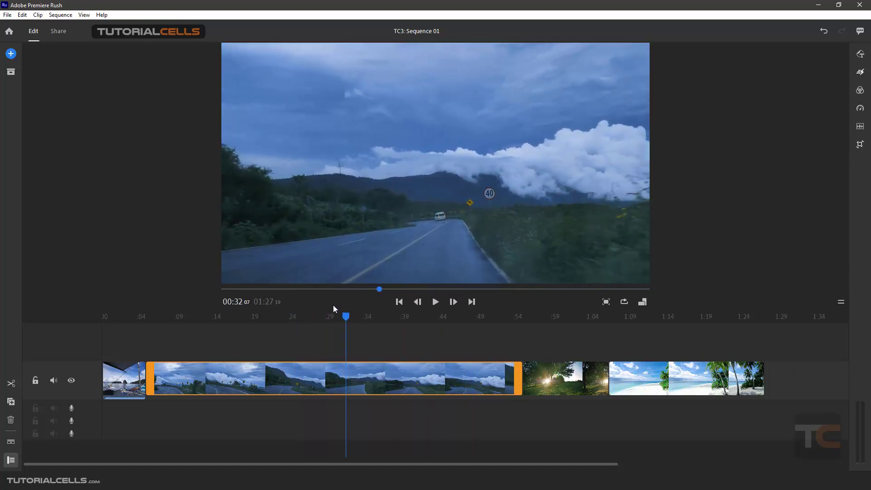